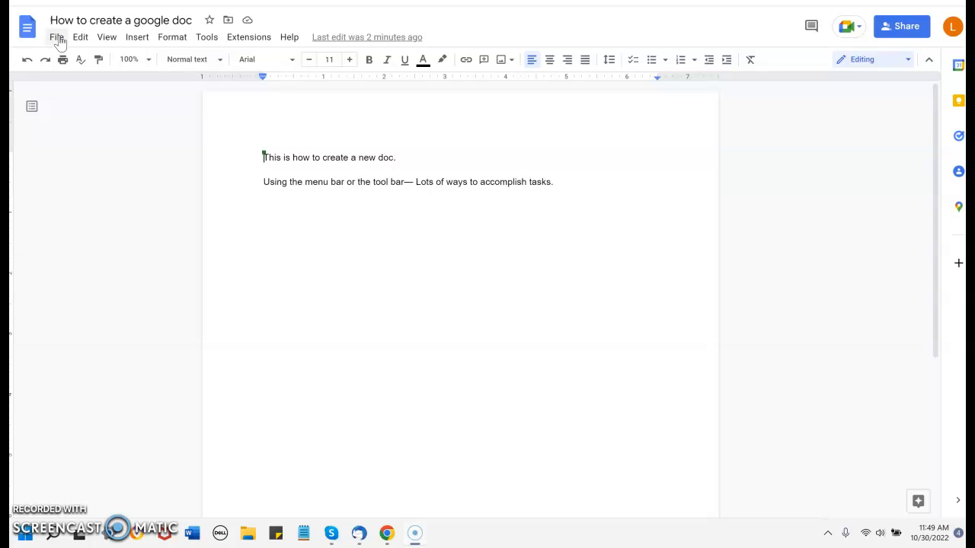
pyautogui.click(58, 38)
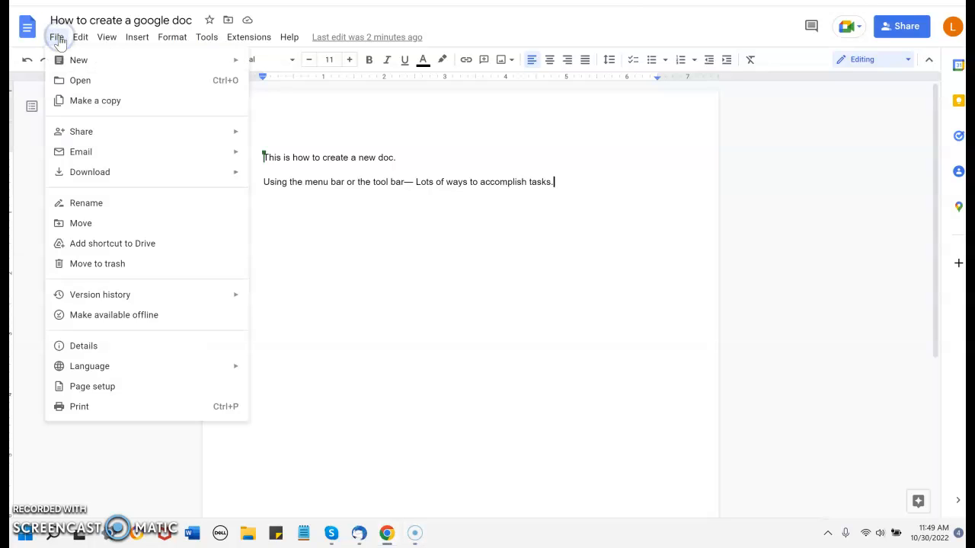
pyautogui.click(79, 38)
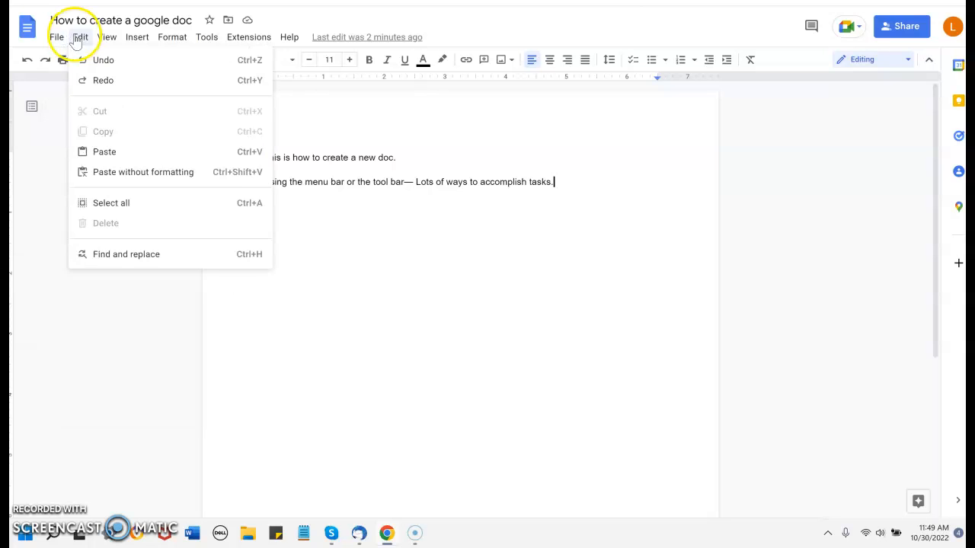
pyautogui.click(107, 38)
pyautogui.click(136, 38)
pyautogui.click(235, 37)
pyautogui.click(149, 38)
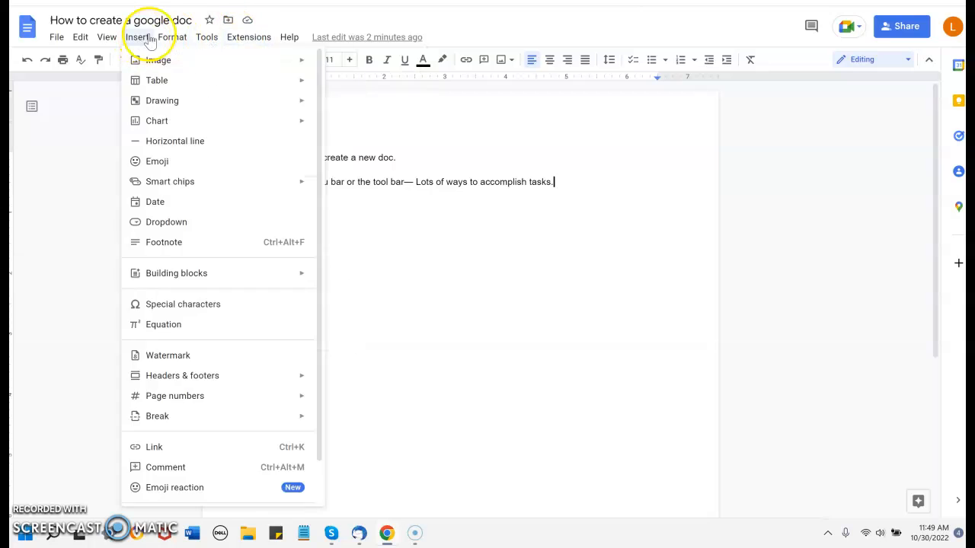
pyautogui.moveTo(181, 38)
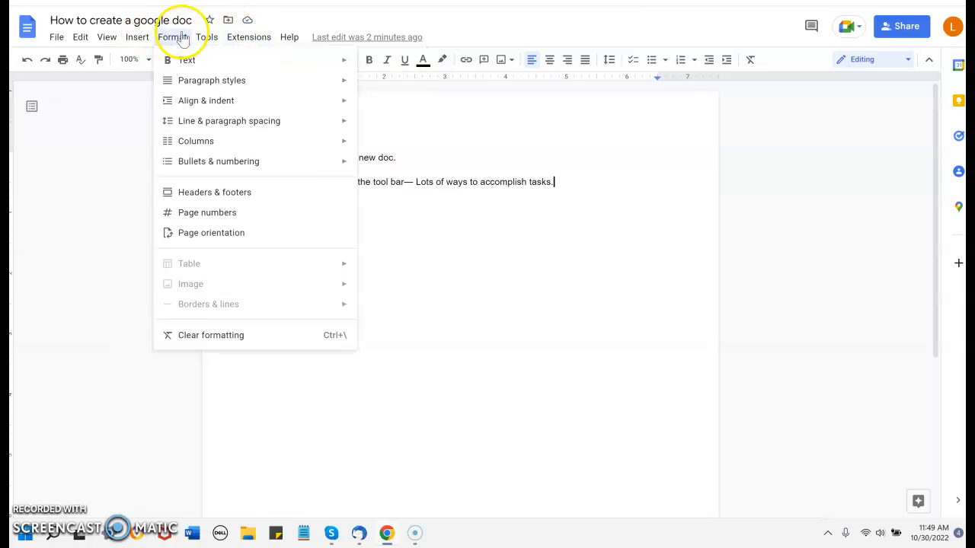
pyautogui.click(101, 166)
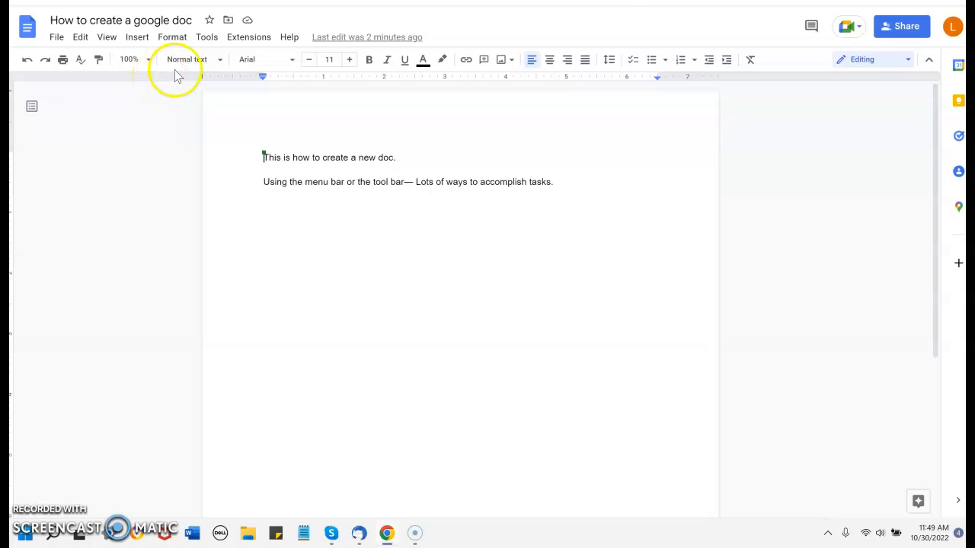
# Make the line "This is how to create a new doc." and the phrase "Lots of ways to accomplish tasks." bold.
pyautogui.moveTo(410, 158); pyautogui.dragTo(242, 156)
pyautogui.click(370, 61)
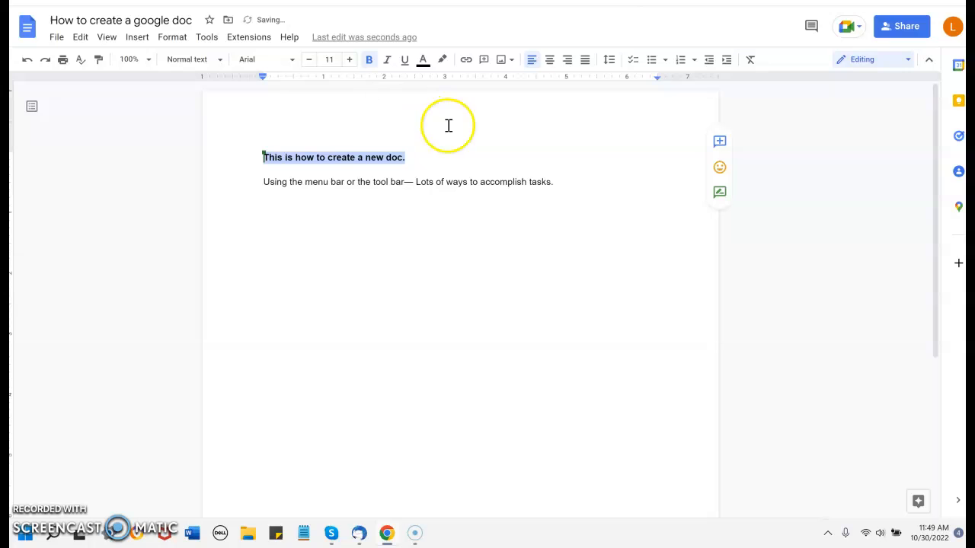
pyautogui.click(547, 181)
pyautogui.moveTo(547, 181); pyautogui.dragTo(414, 185)
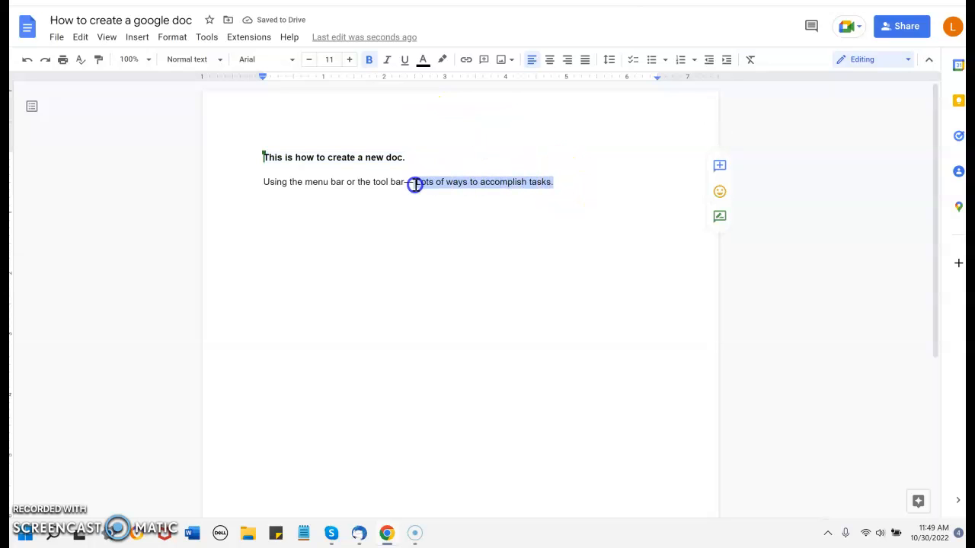
pyautogui.click(82, 37)
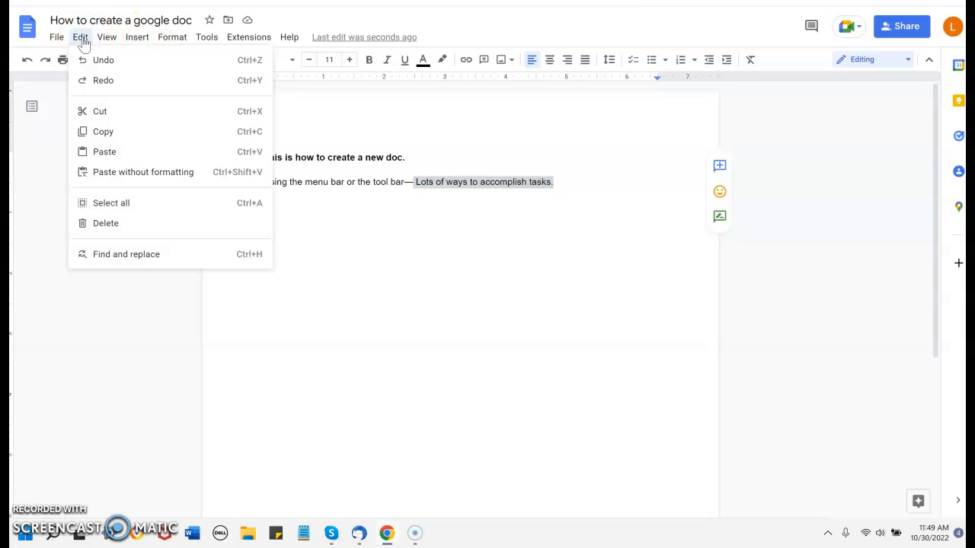
pyautogui.click(107, 38)
pyautogui.click(163, 37)
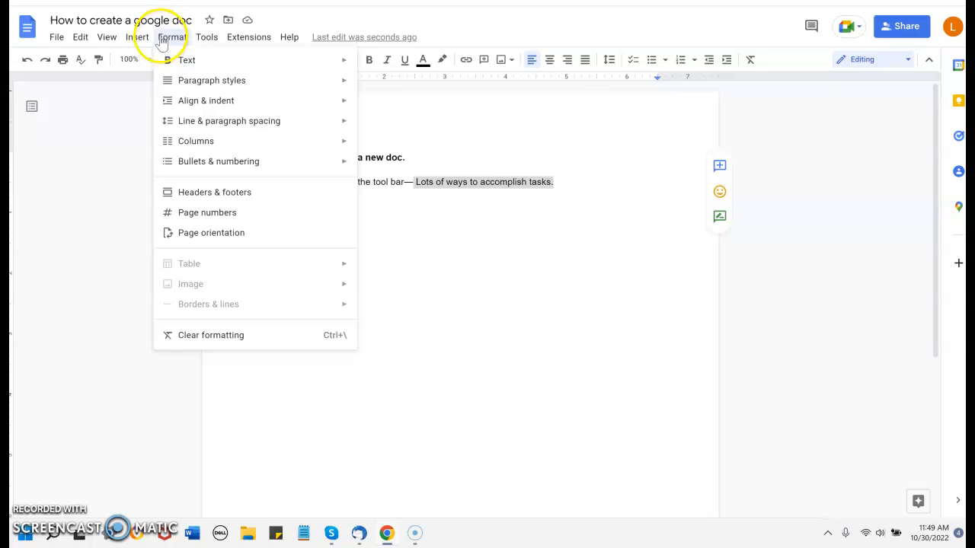
pyautogui.moveTo(181, 68)
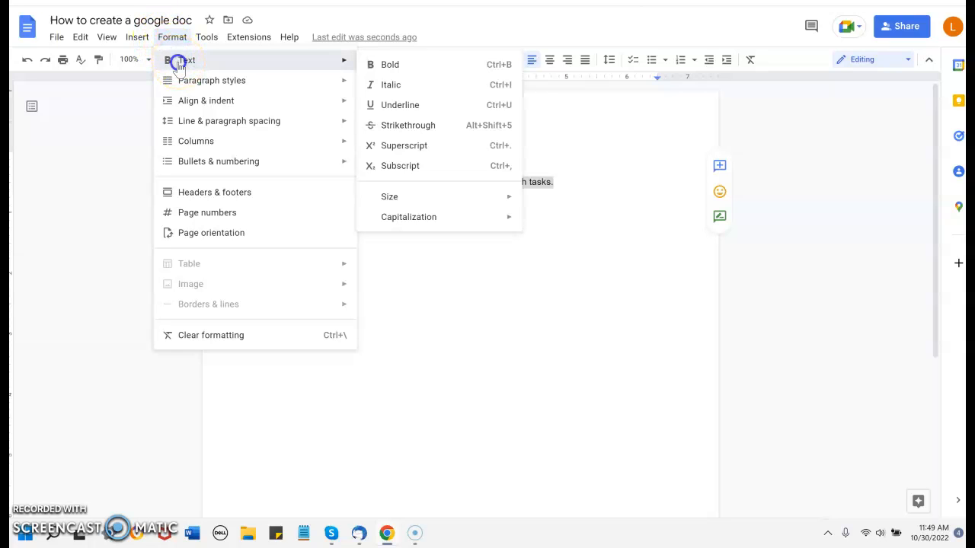
pyautogui.click(399, 67)
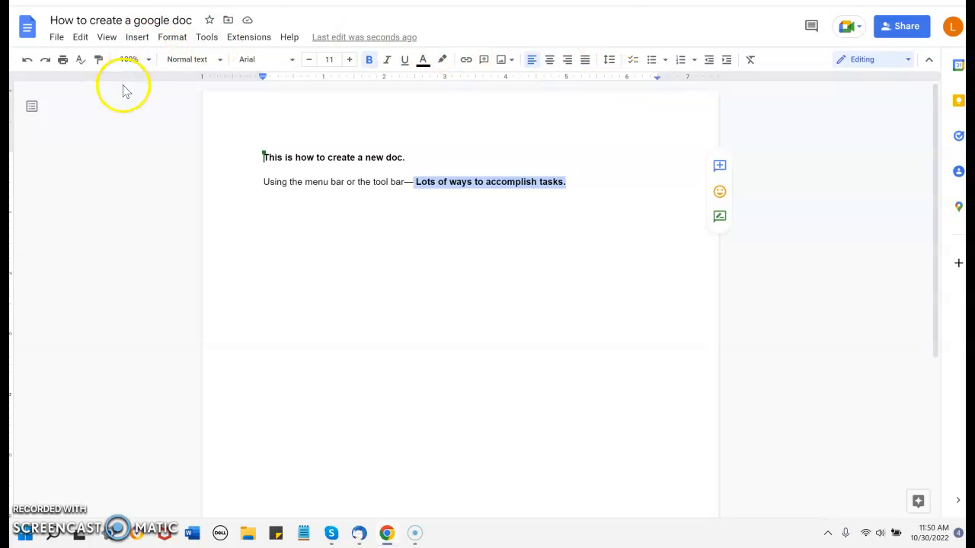
# Undo the bold formatting of the phrase "Lots of ways to accomplish tasks." and redo it.
pyautogui.click(26, 59)
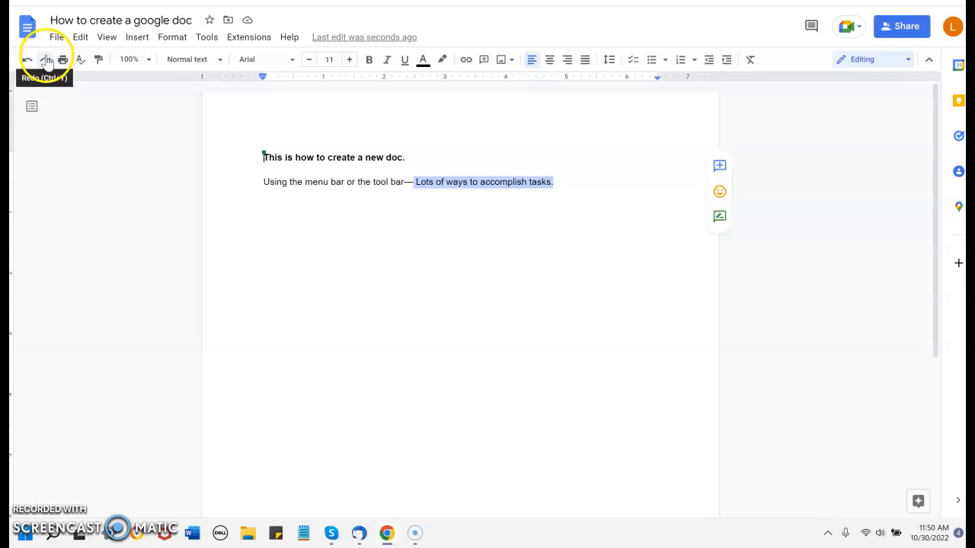
pyautogui.click(45, 60)
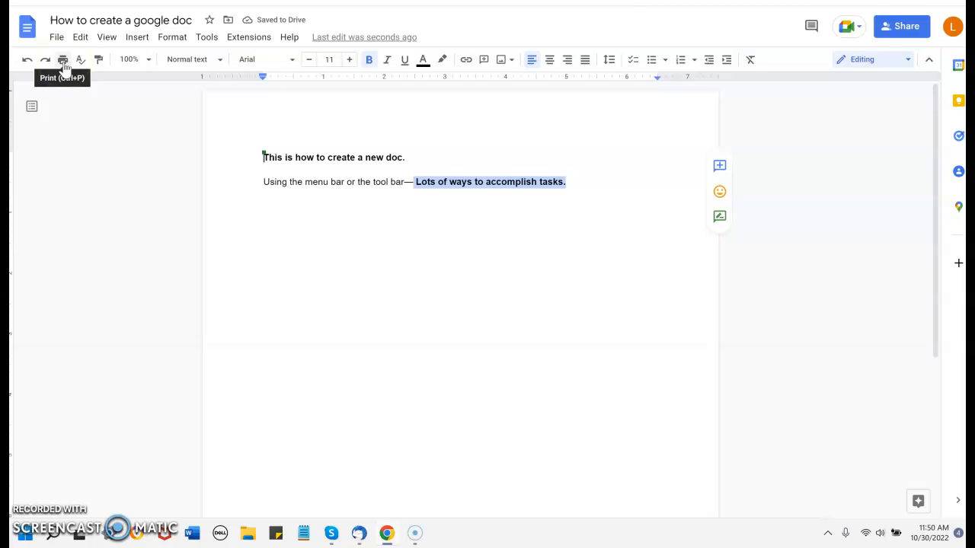
pyautogui.click(183, 66)
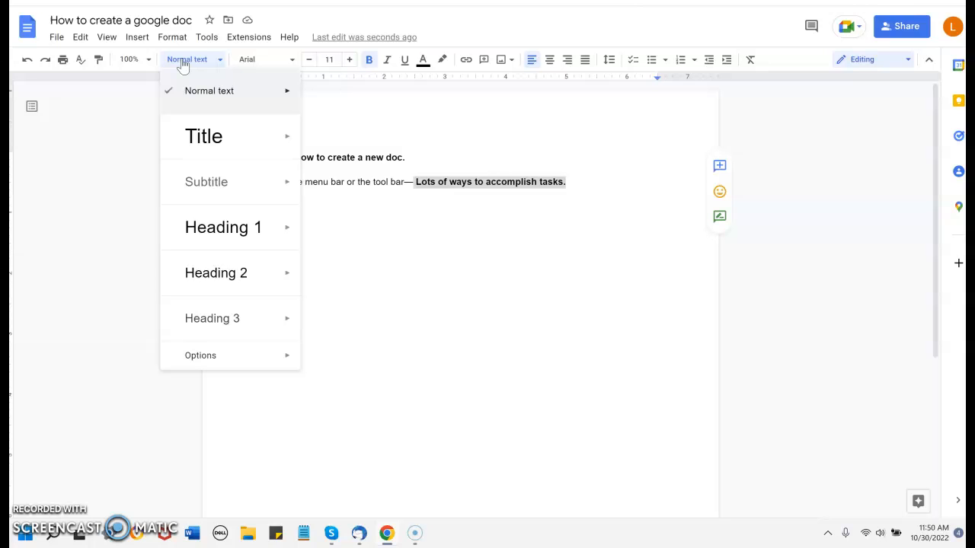
pyautogui.click(183, 66)
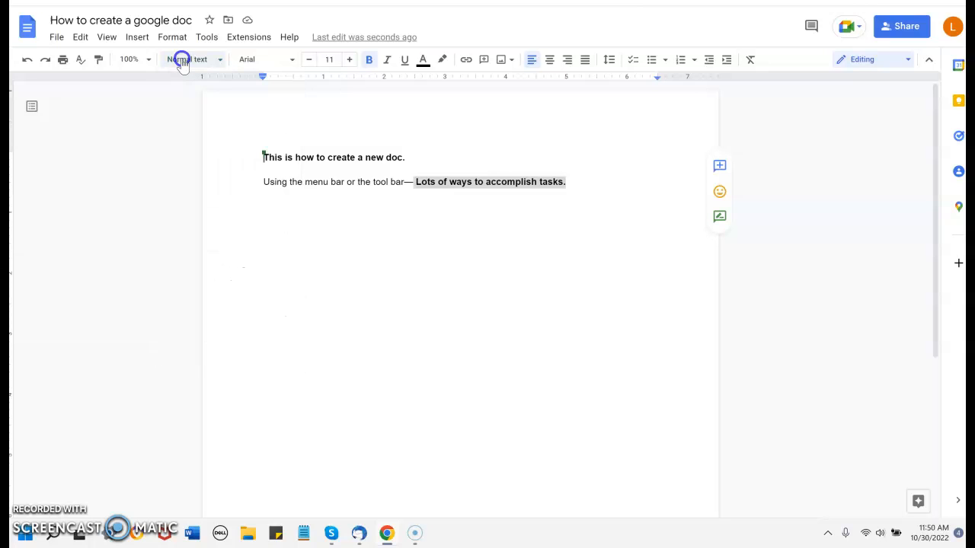
pyautogui.click(292, 65)
pyautogui.click(290, 63)
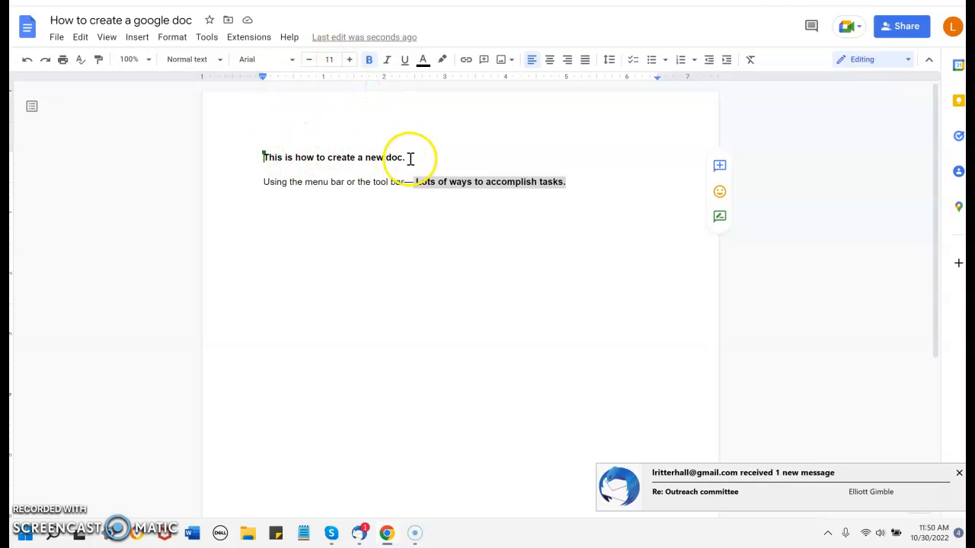
# Set the font size of the line "This is how to create a new doc." to 18.
pyautogui.moveTo(411, 157); pyautogui.dragTo(261, 156)
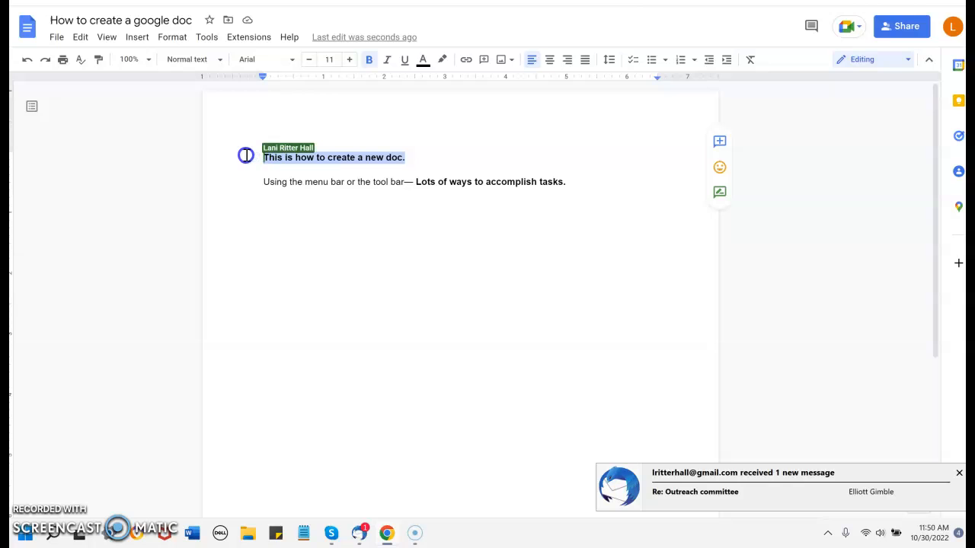
pyautogui.click(349, 61)
pyautogui.click(350, 61)
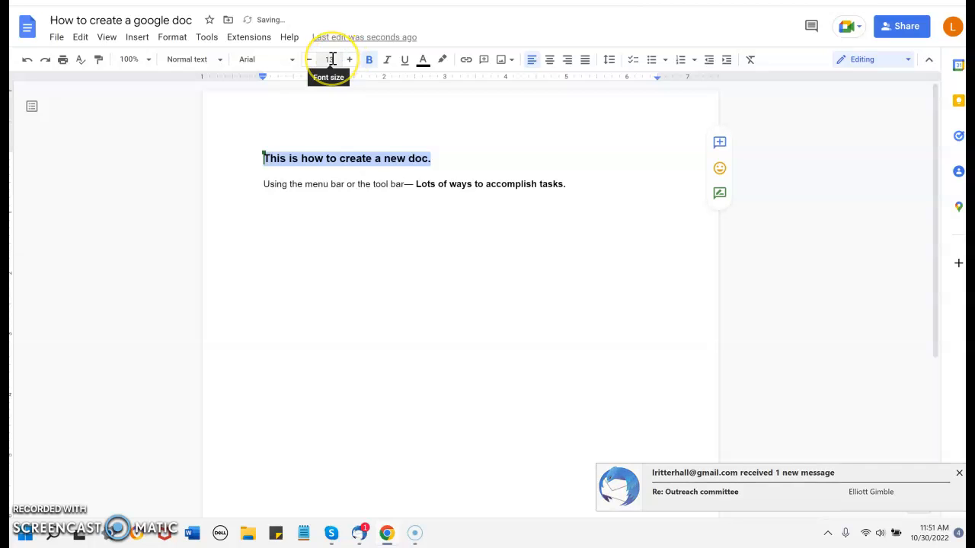
pyautogui.click(331, 60)
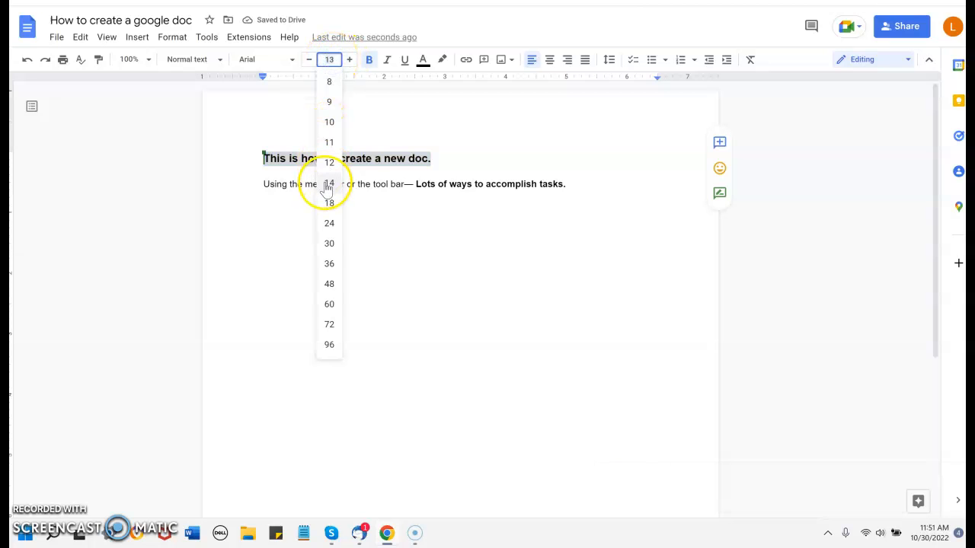
pyautogui.click(326, 203)
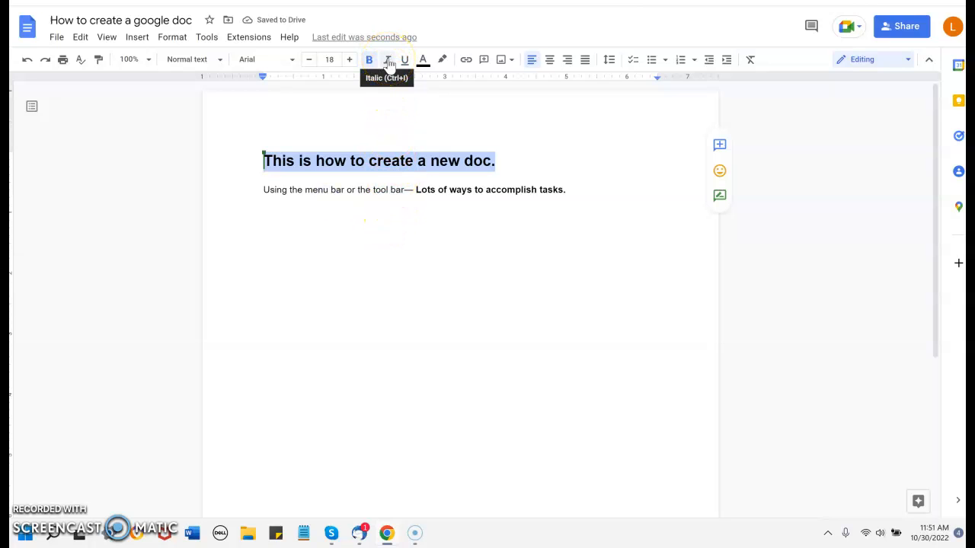
# Format the line "This is how to create a new doc." as italic, underlined, red text.
pyautogui.click(387, 60)
pyautogui.click(406, 61)
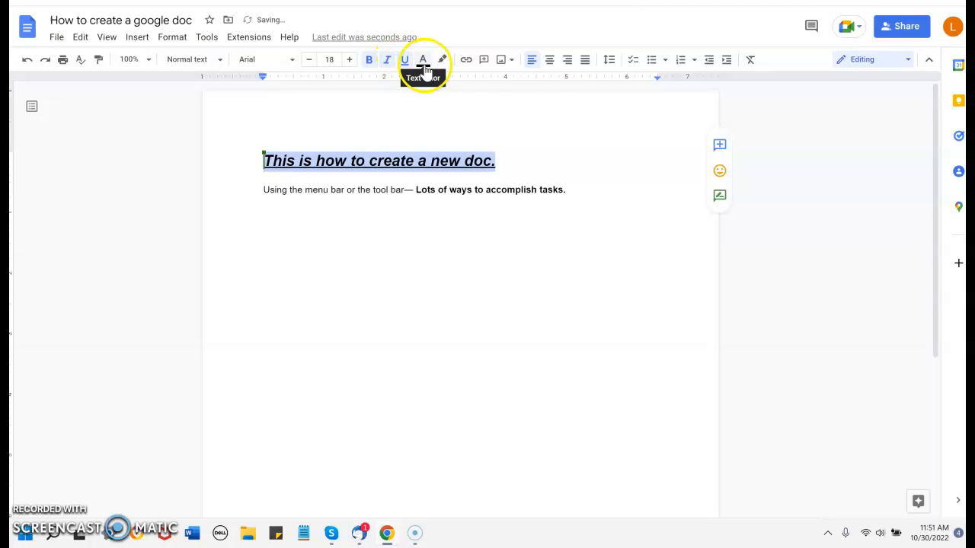
pyautogui.click(422, 60)
pyautogui.click(441, 96)
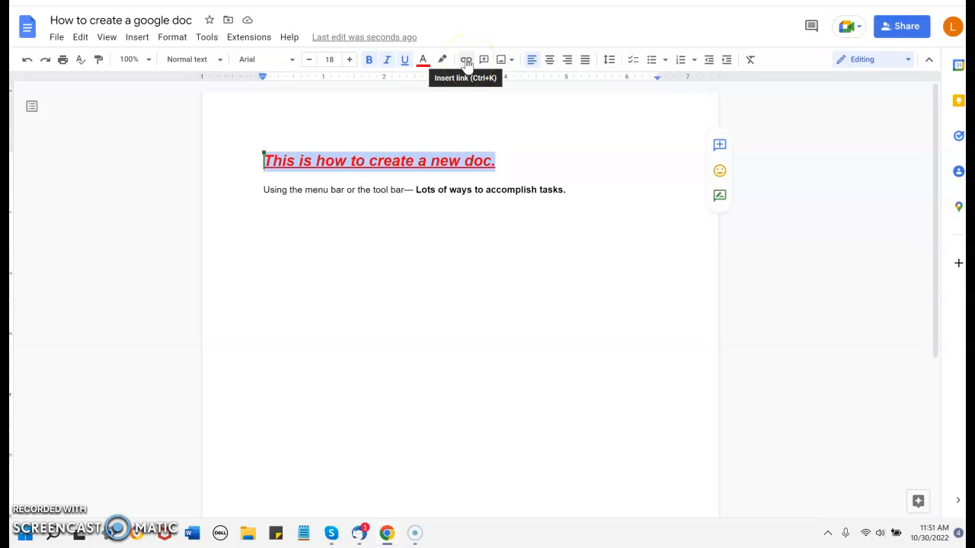
# Center the line "This is how to create a new doc." and set its line spacing to Double.
pyautogui.click(466, 60)
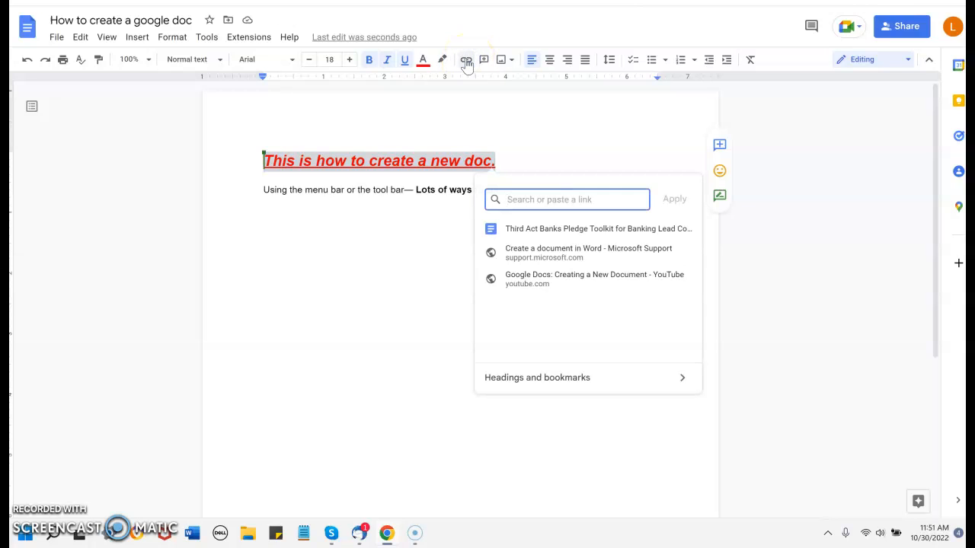
pyautogui.click(540, 131)
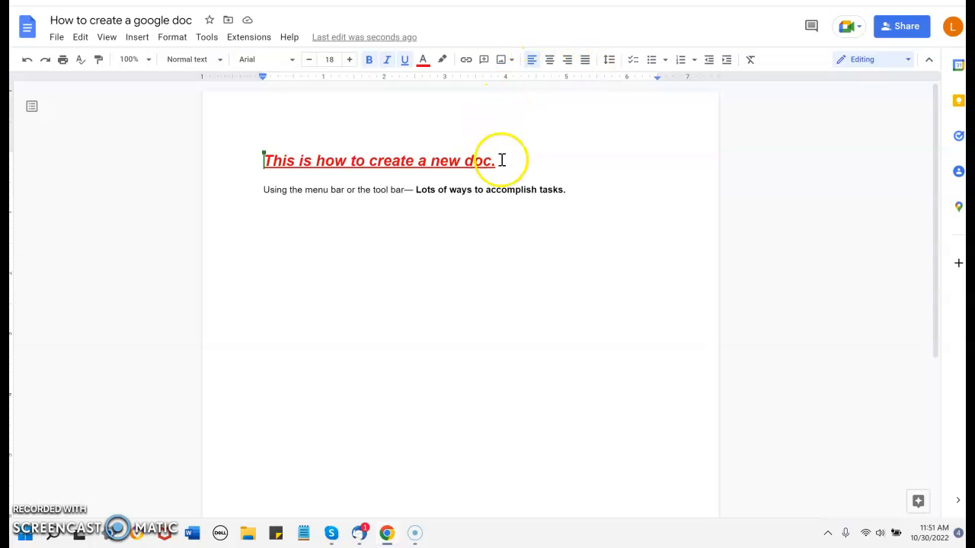
pyautogui.click(552, 60)
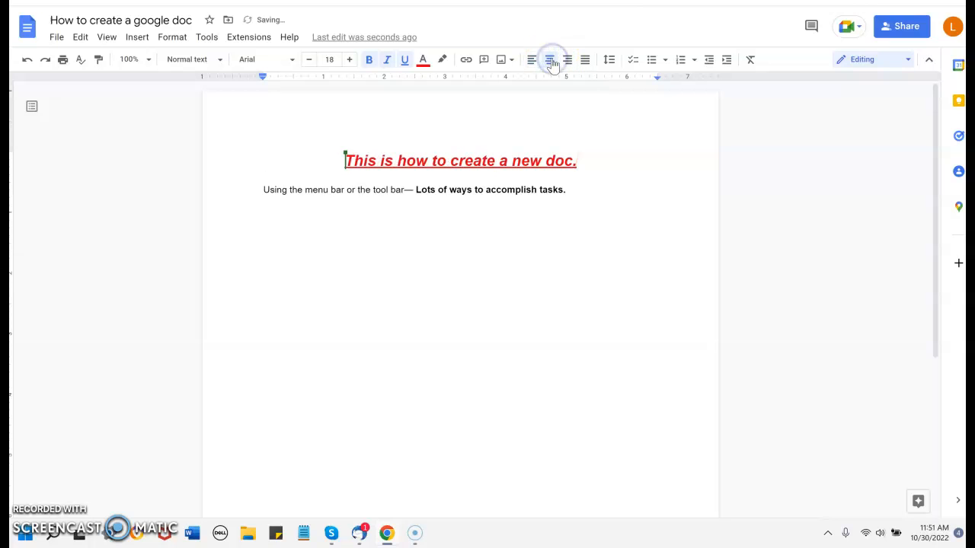
pyautogui.click(609, 61)
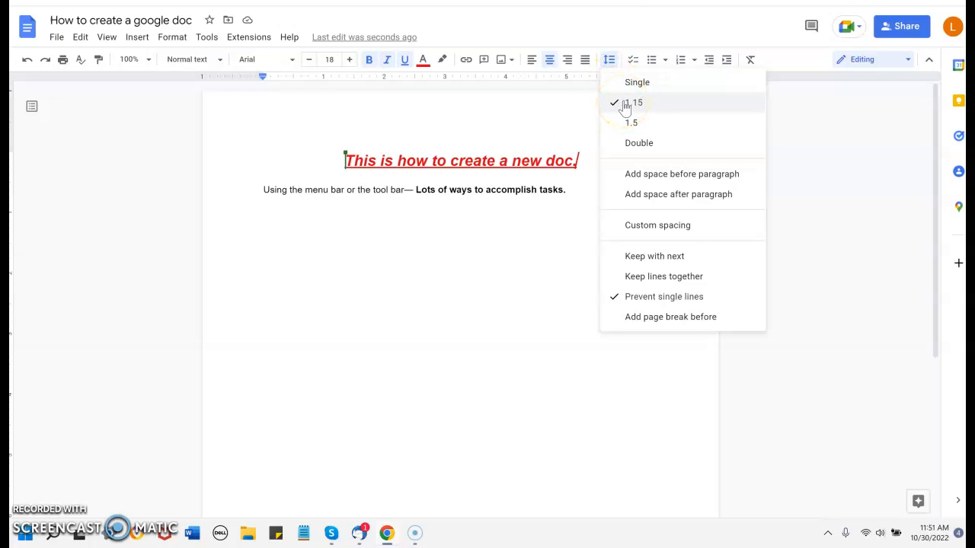
pyautogui.click(629, 142)
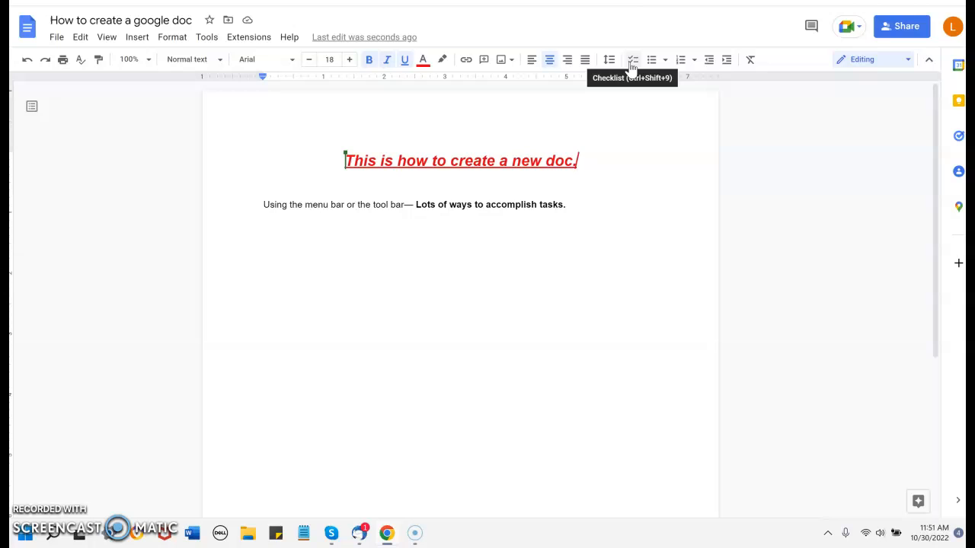
pyautogui.click(651, 66)
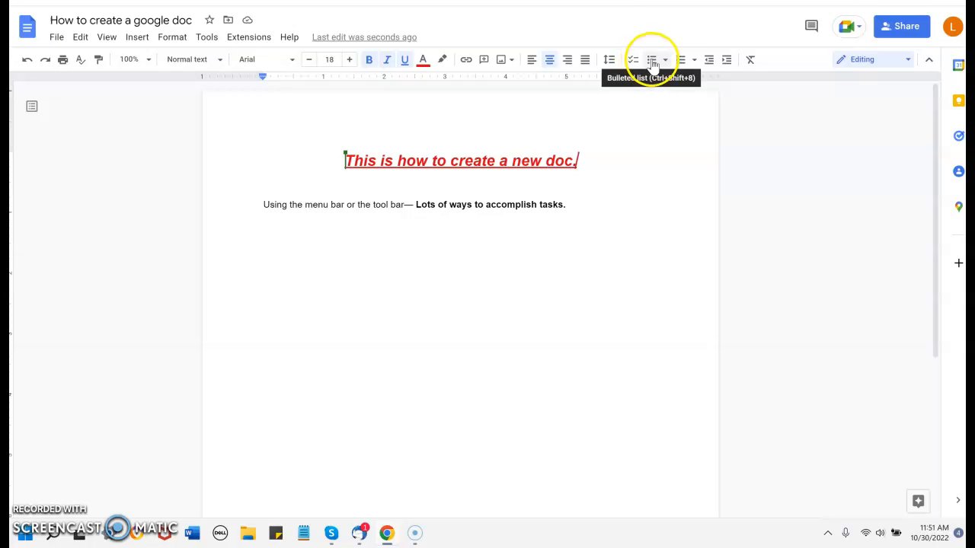